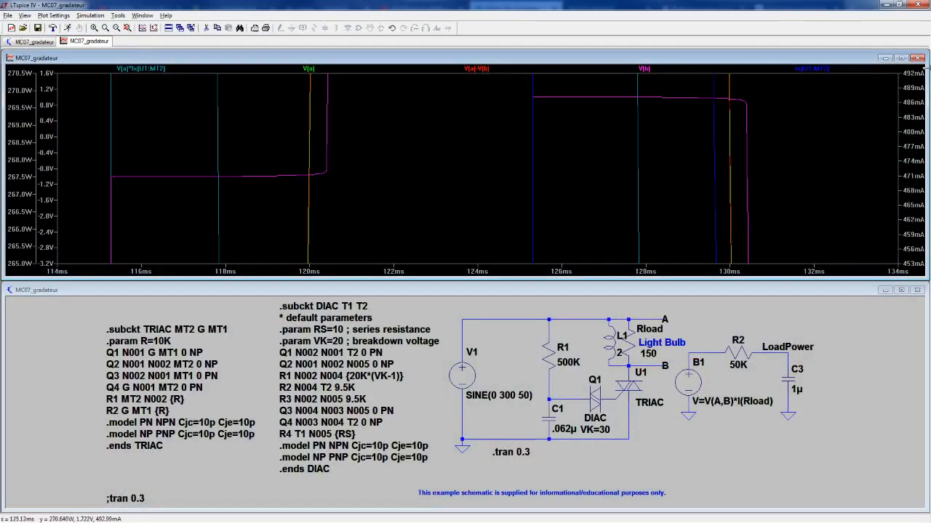
- Close the old waveform window, then rerun the transient simulation from the maximized schematic
left_click(917, 57)
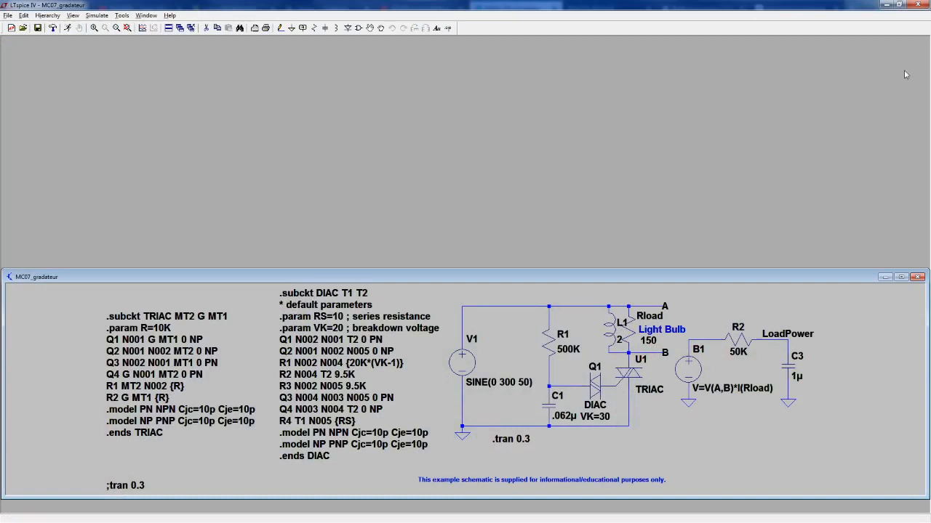
left_click(902, 277)
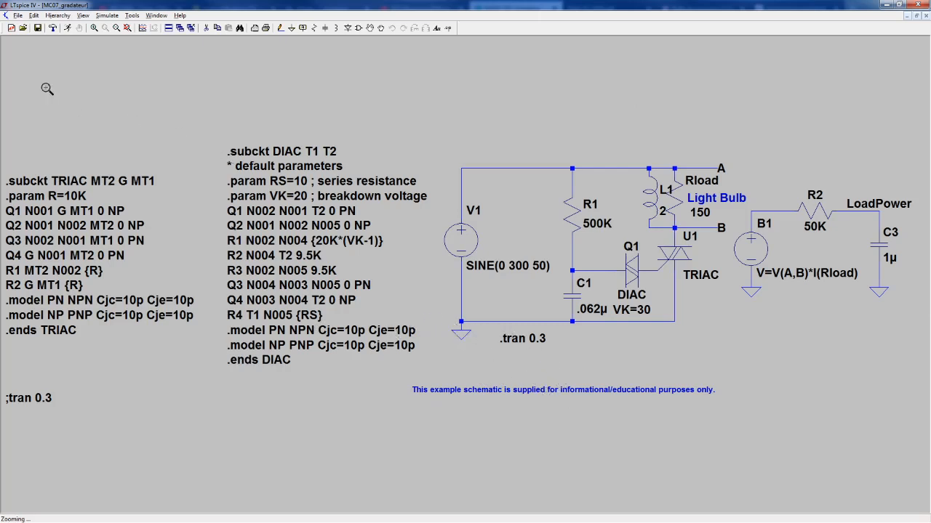
left_click(105, 16)
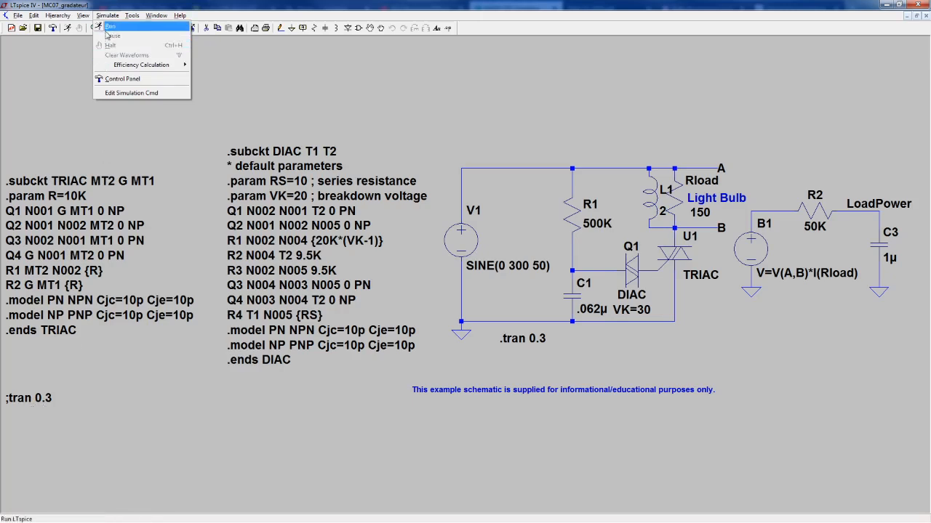
left_click(111, 26)
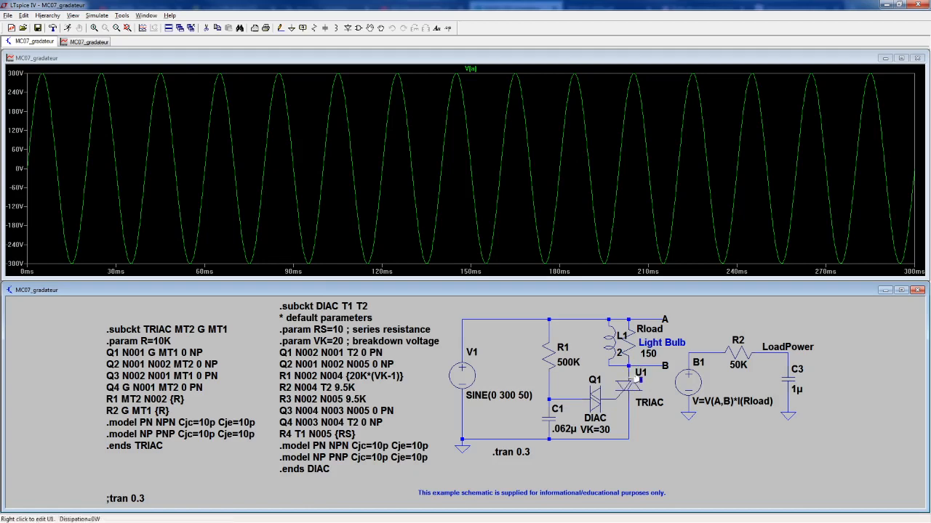
- Plot the triac's MT2 terminal current and the load voltage as the expression V(a)-V(b)
left_click(637, 369)
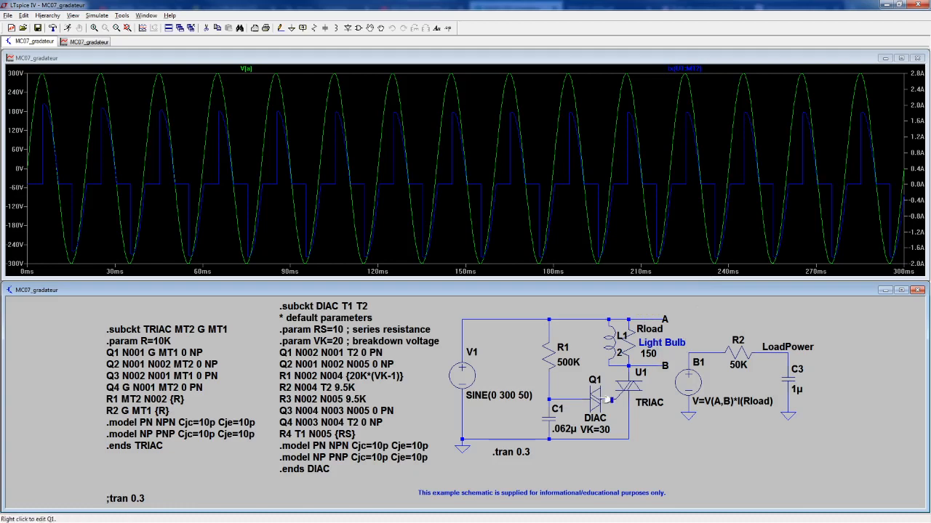
left_click(656, 362)
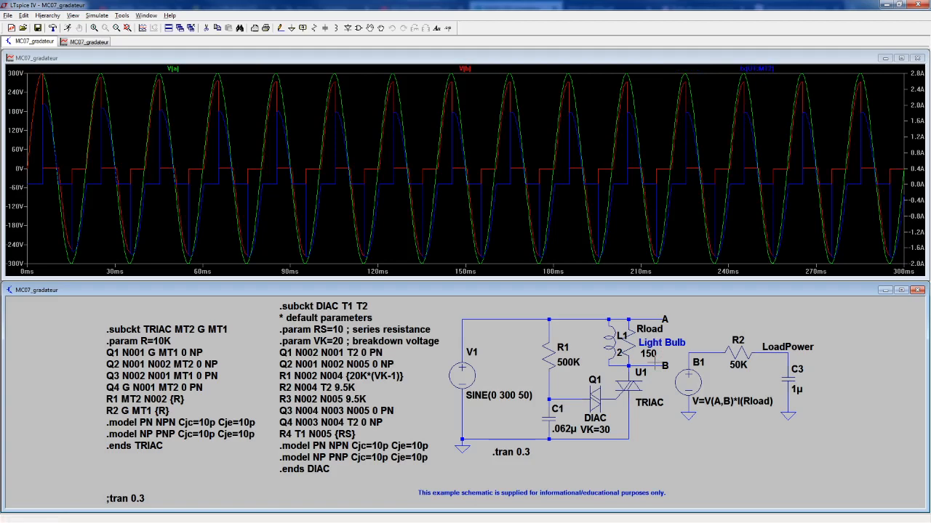
right_click(466, 70)
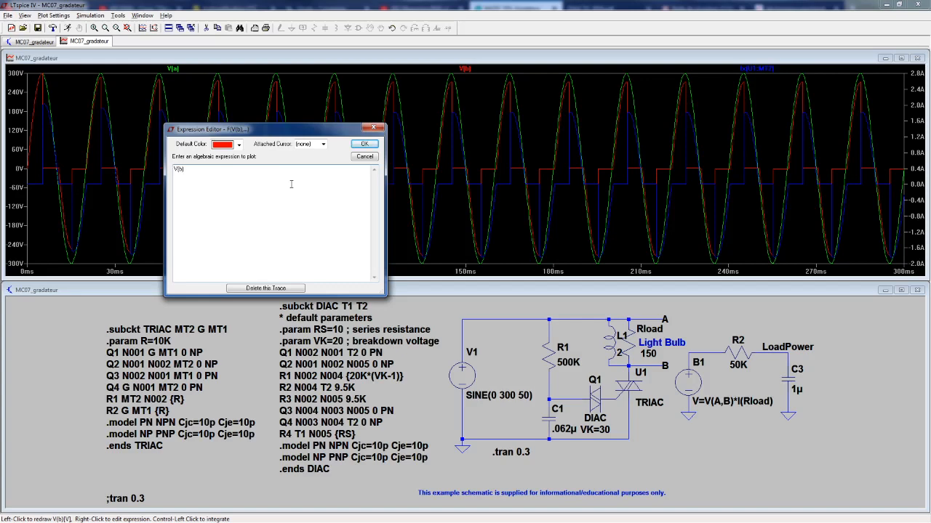
type("-")
type("V(a")
type(")")
key("Return")
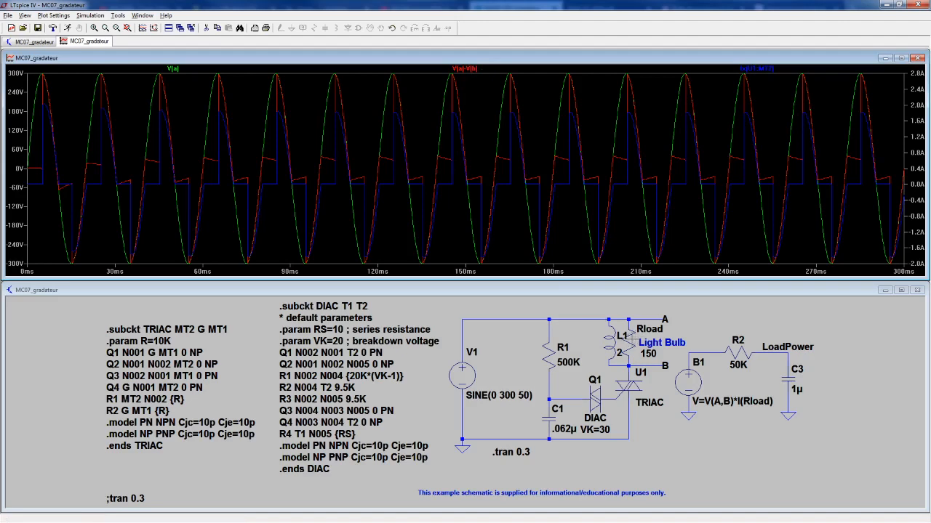
- Plot the Rload current and change its trace expression to (V(a)-V(b))*I(Rload)
left_click(632, 336)
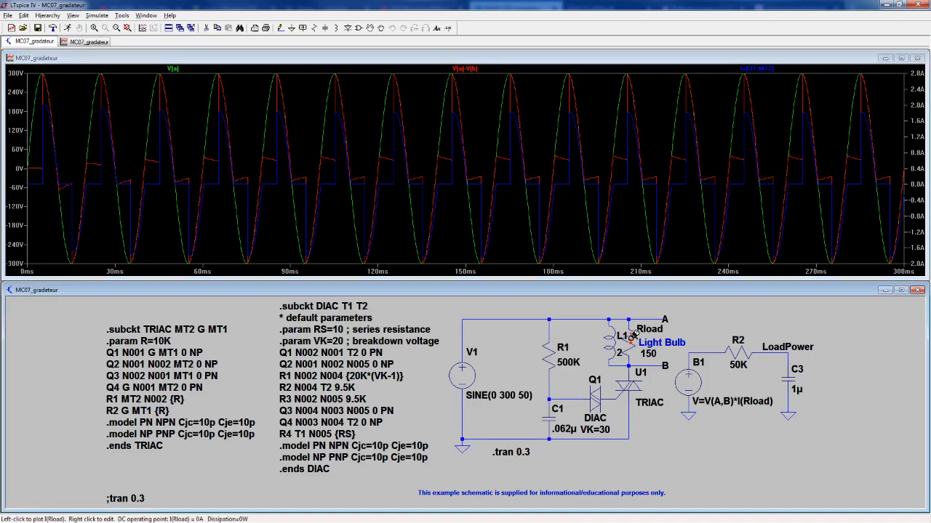
left_click(632, 335)
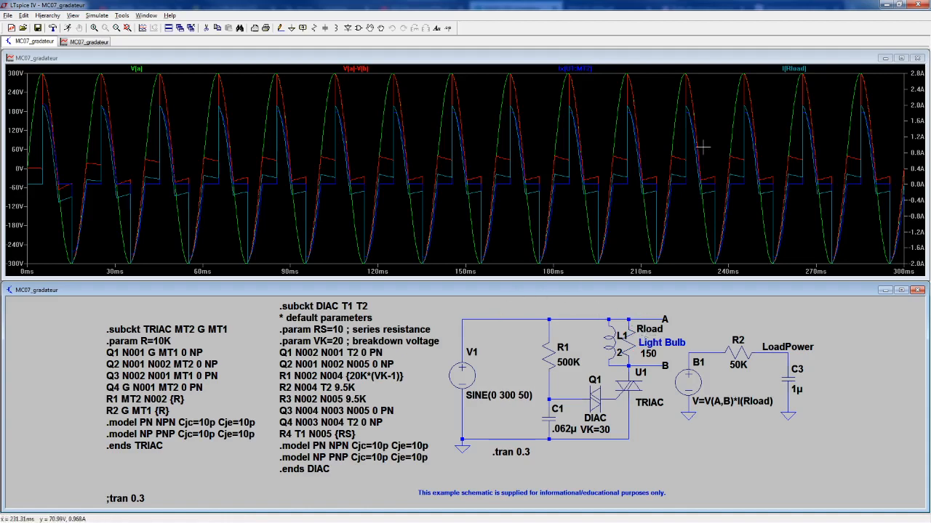
right_click(796, 69)
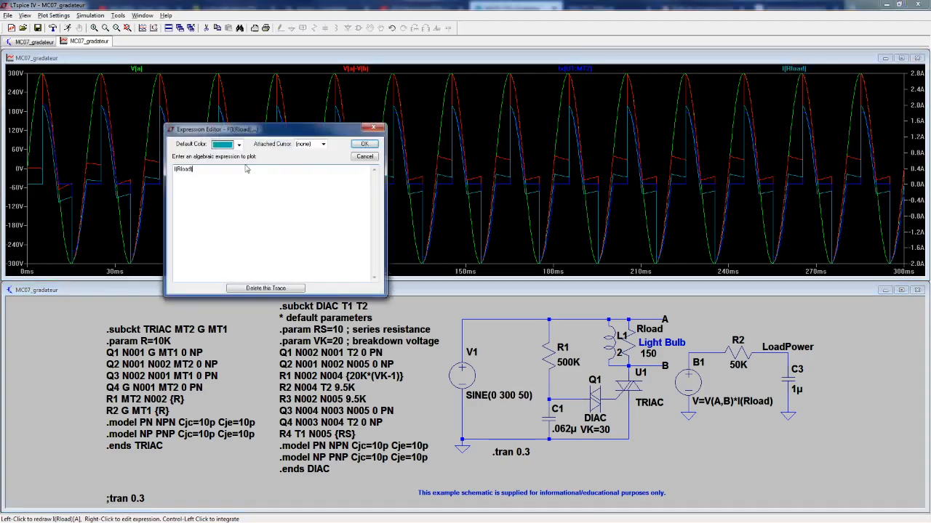
left_click_drag(216, 171, 172, 170)
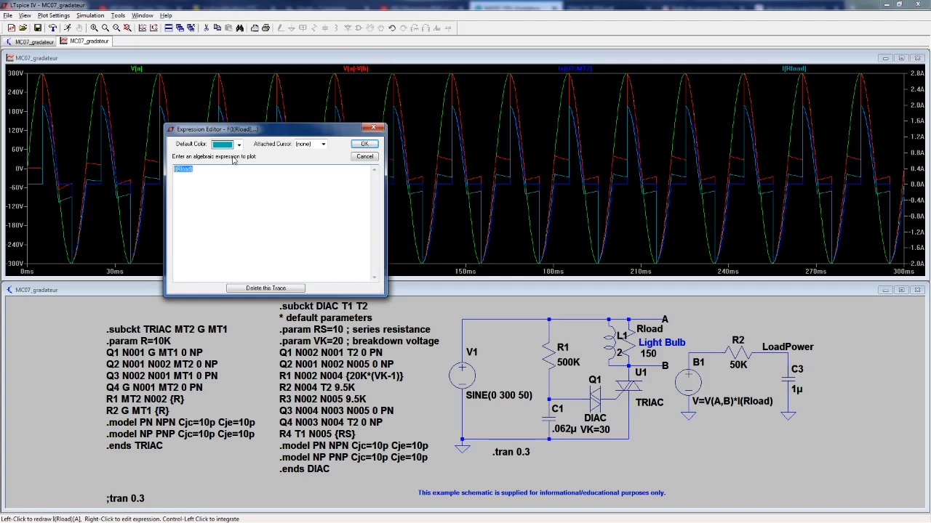
key("Left")
type("()*")
key("BackSpace")
type("*V(a)-V(b)")
key("Return")
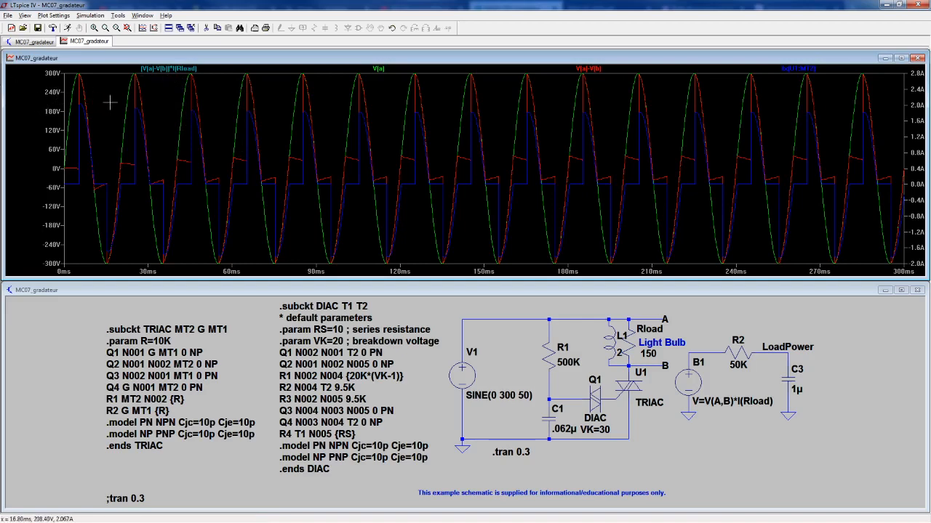
- Replace the load power trace expression with V(a)*Ix(U1:MT2)
right_click(167, 72)
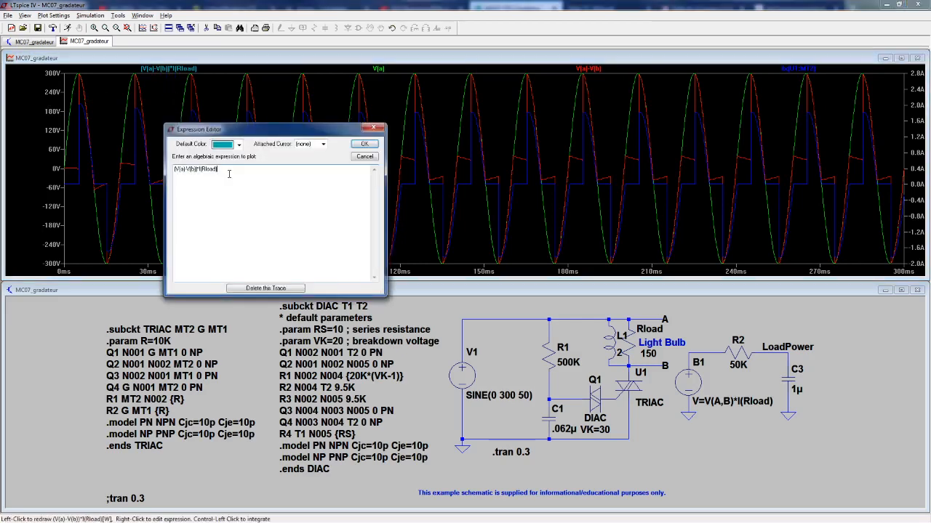
left_click_drag(230, 171, 155, 167)
type("V(a")
type("1")
type(":MT2")
key("Return")
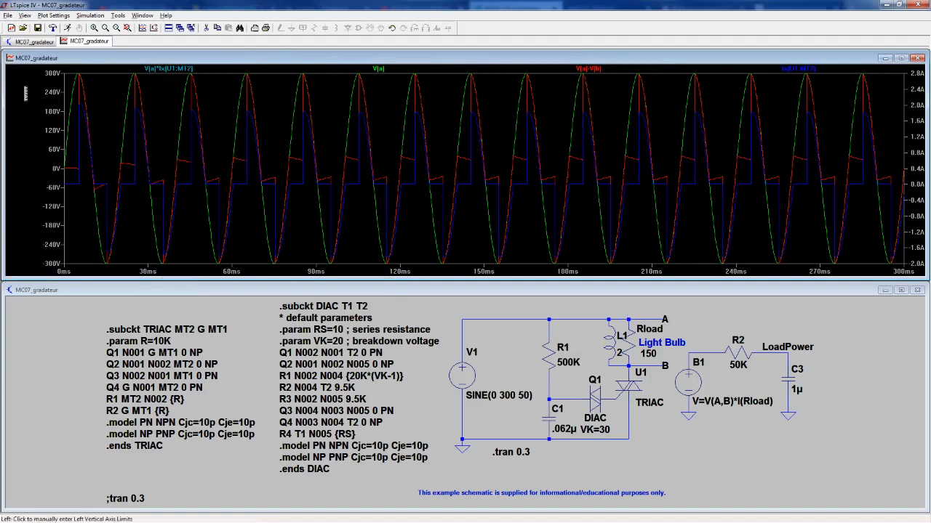
left_click(594, 72)
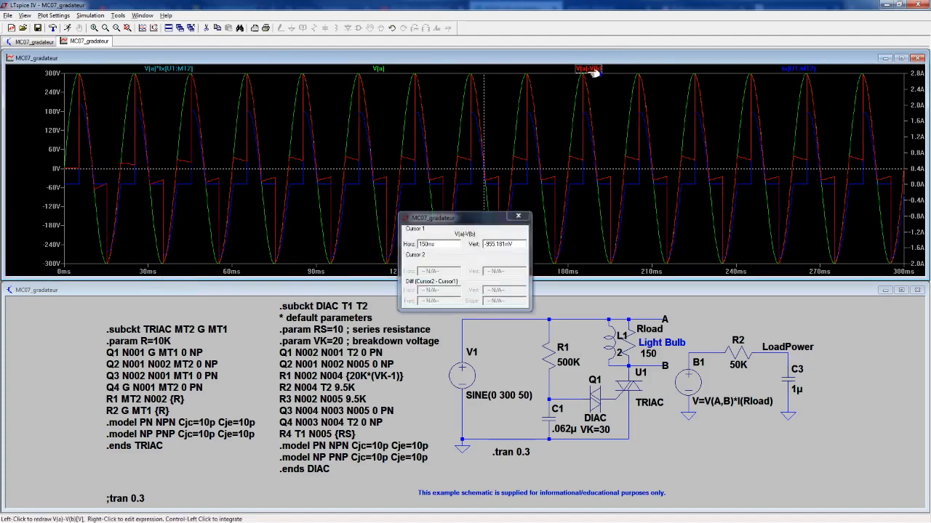
left_click(518, 216)
right_click(378, 68)
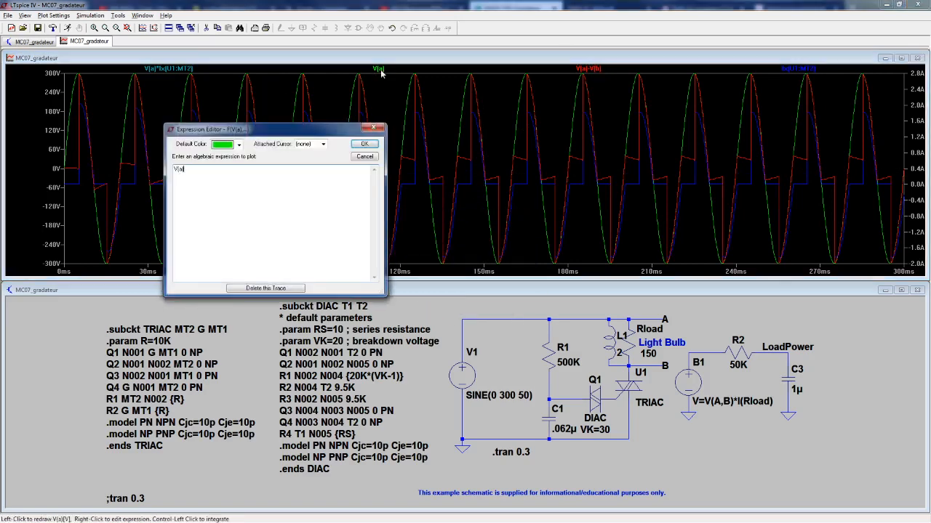
left_click(364, 157)
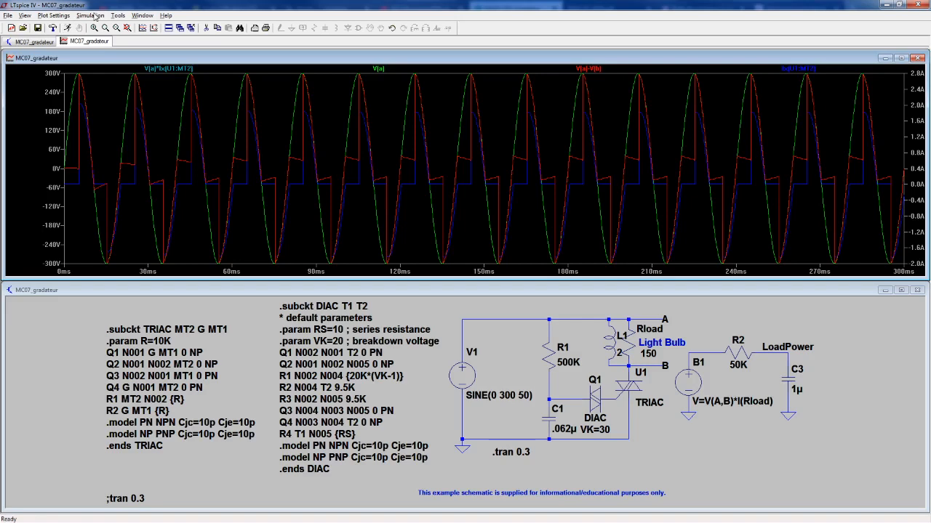
left_click(57, 16)
mouse_move(27, 18)
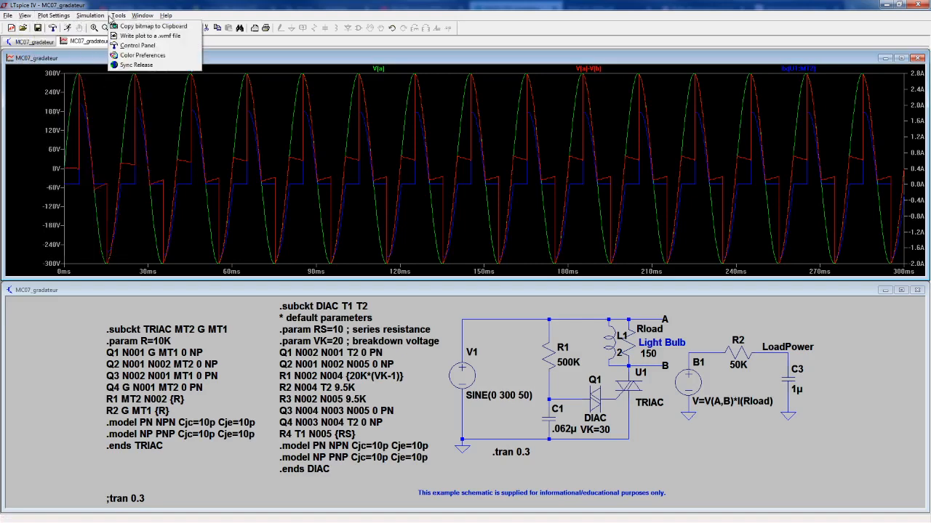
left_click(52, 17)
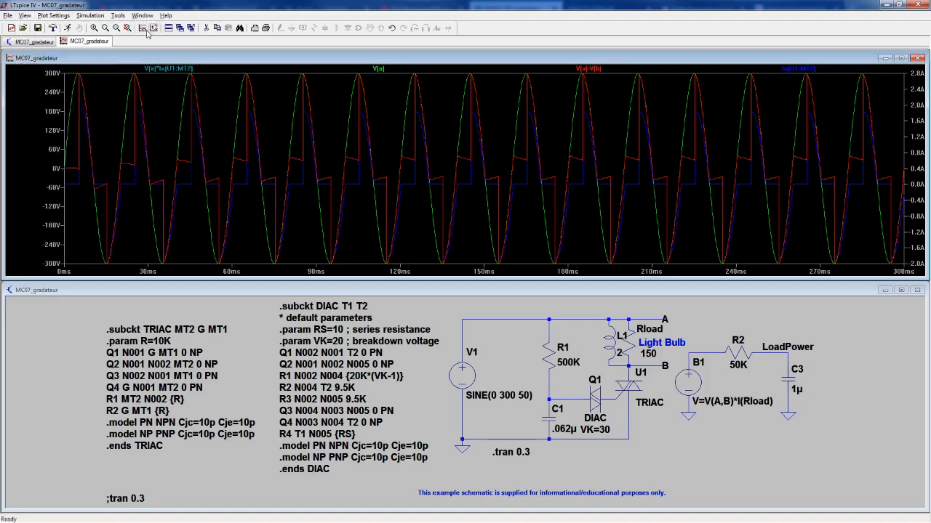
- Delete the V(a), V(a)-V(b) and V(a)*Ix(U1:MT2) traces from the plot
left_click(205, 28)
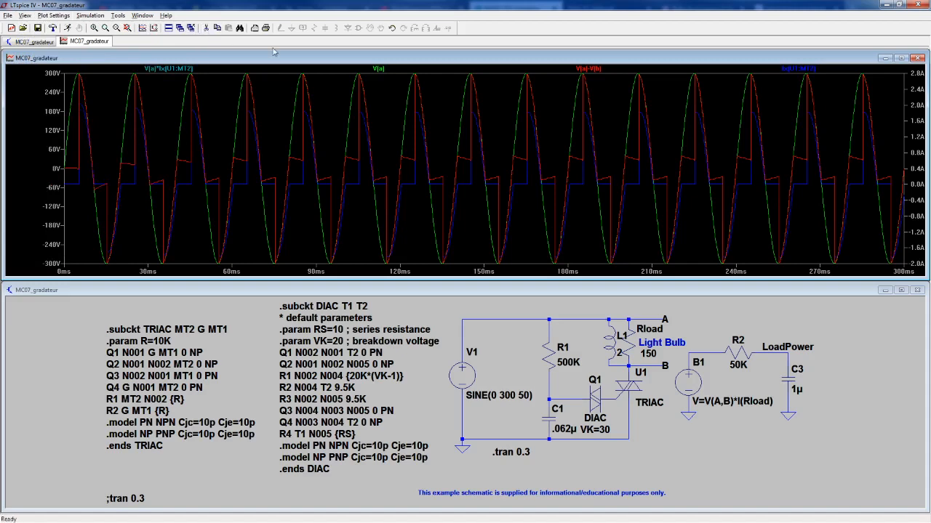
left_click(378, 69)
left_click(484, 68)
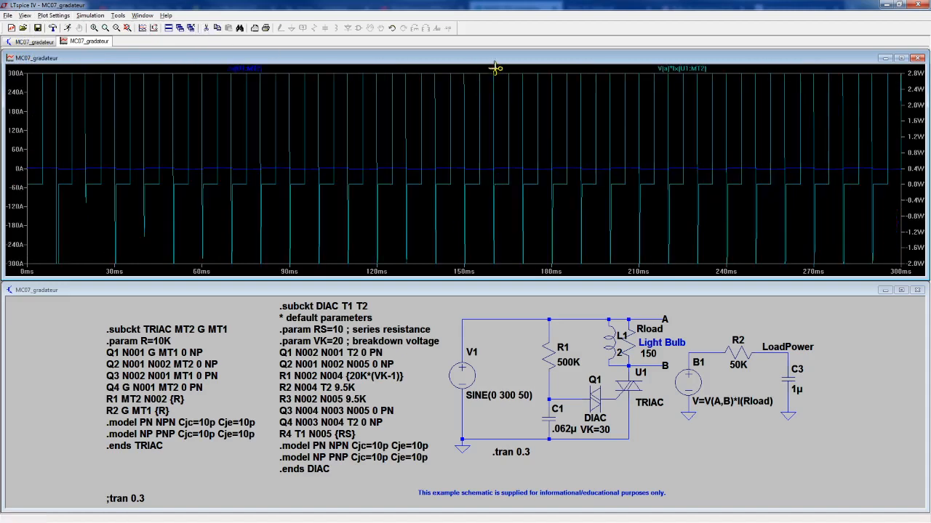
left_click(677, 69)
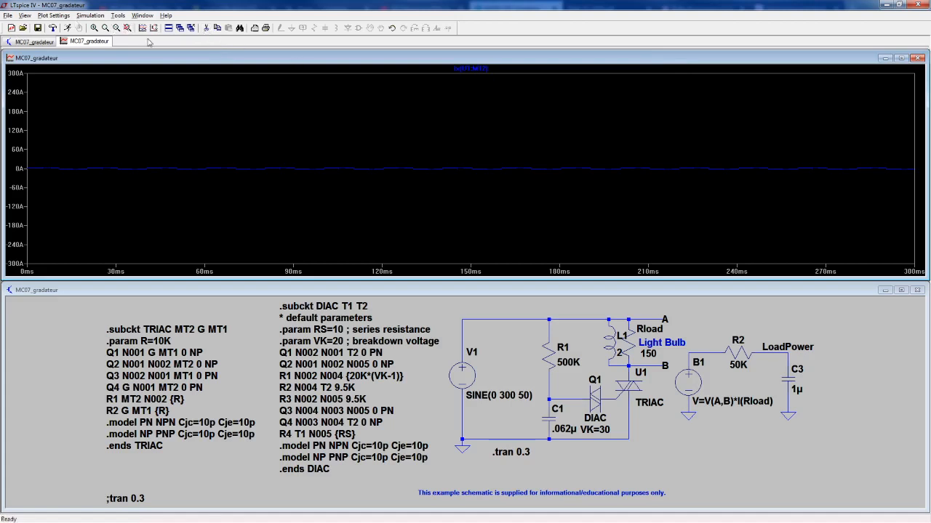
- Change the remaining triac current trace to the power expression V(a)*Ix(U1:MT2)
right_click(470, 68)
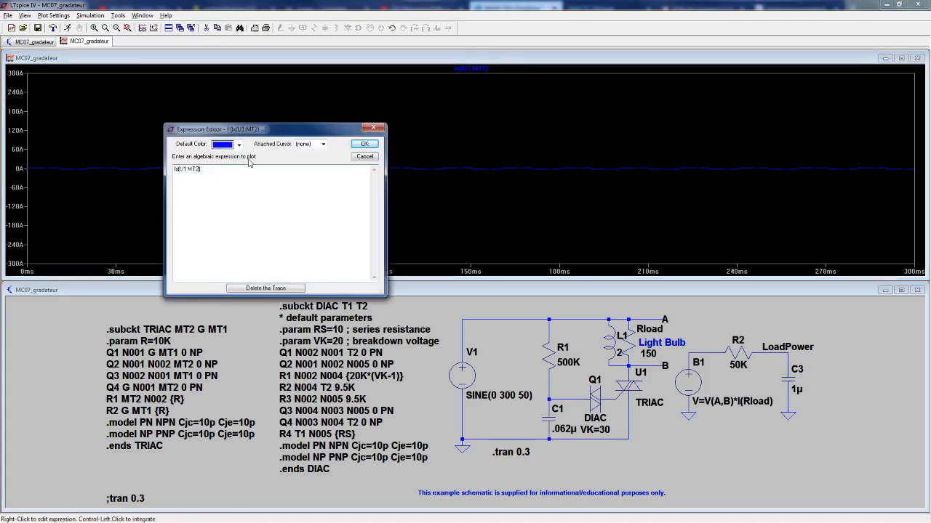
type("V(a)*")
key("Return")
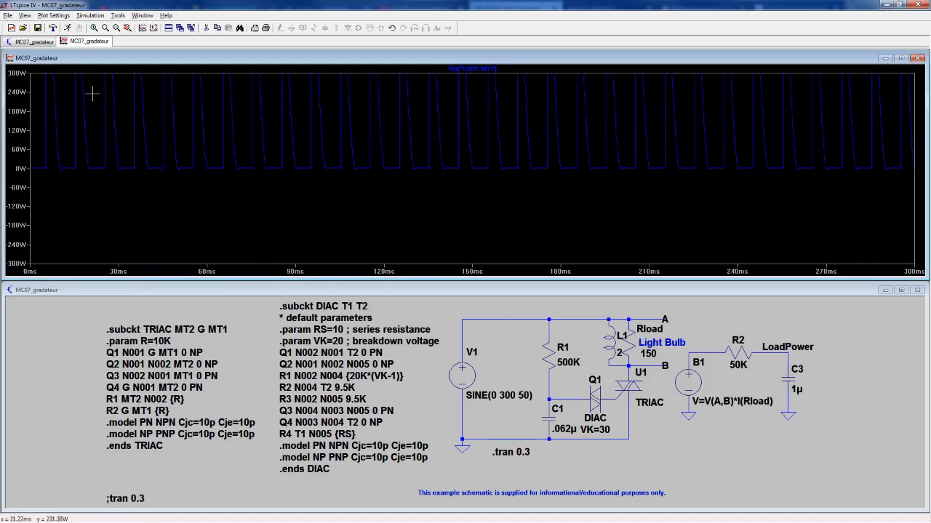
- Rescale the plot axes to fit the entire power waveform
left_click(24, 15)
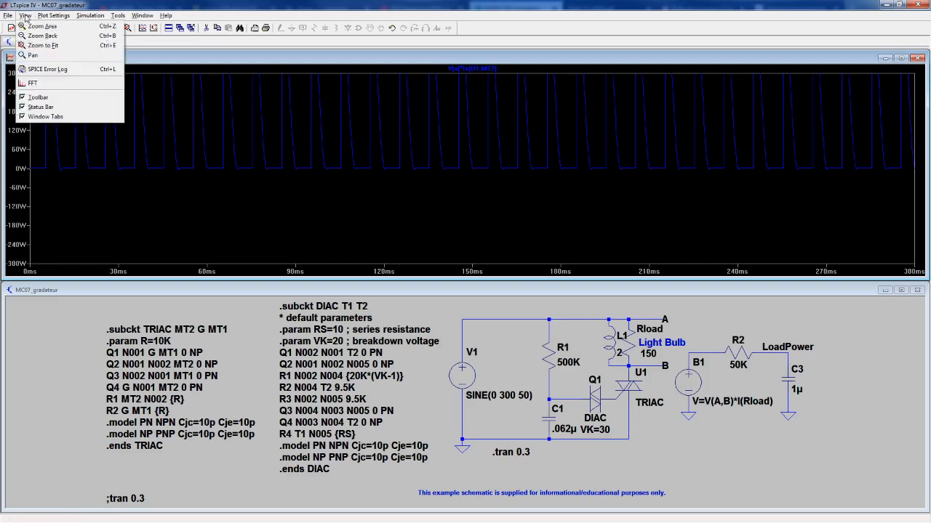
mouse_move(41, 15)
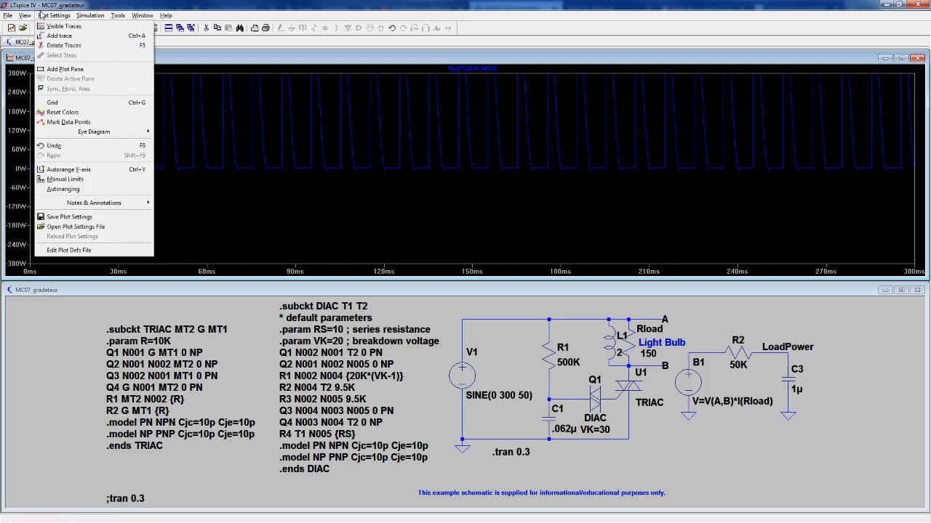
left_click(84, 190)
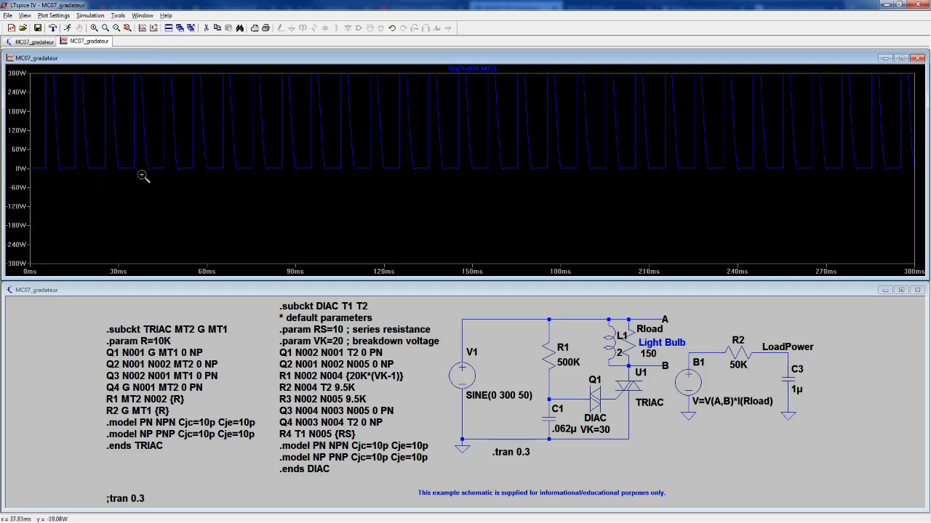
left_click_drag(141, 175, 92, 75)
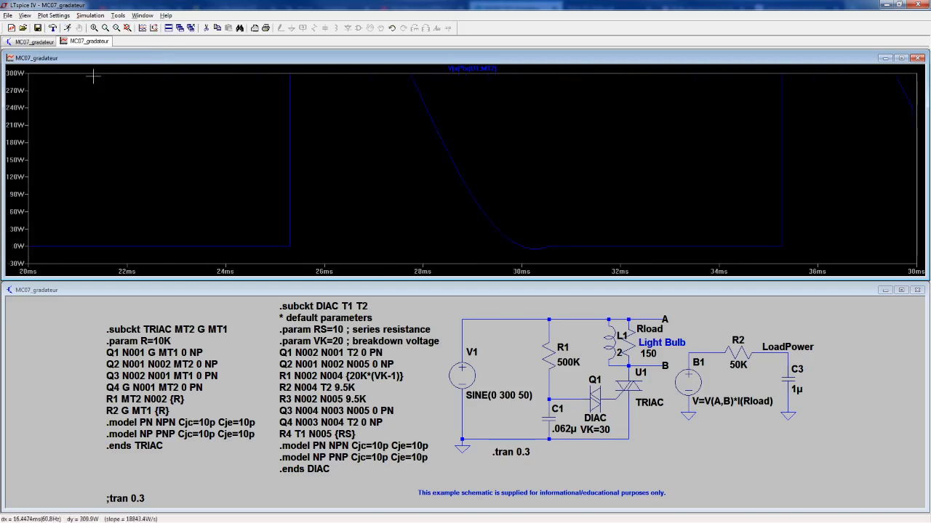
left_click(126, 27)
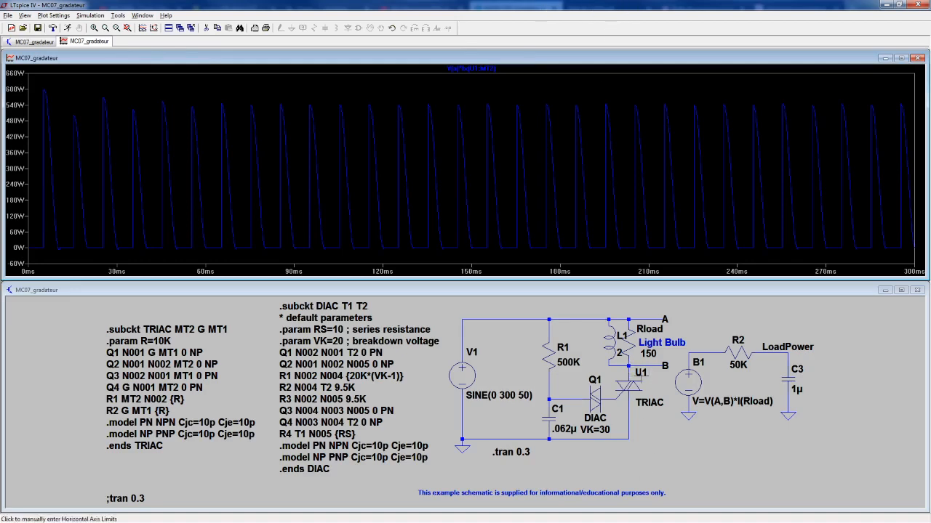
- Add the node A voltage and the triac's MT2 current to the power plot
left_click(576, 319)
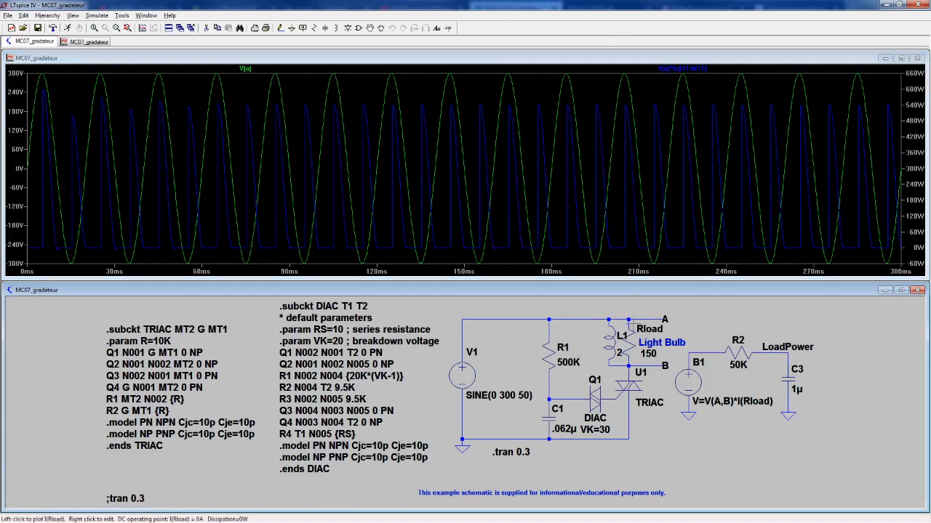
left_click(636, 378)
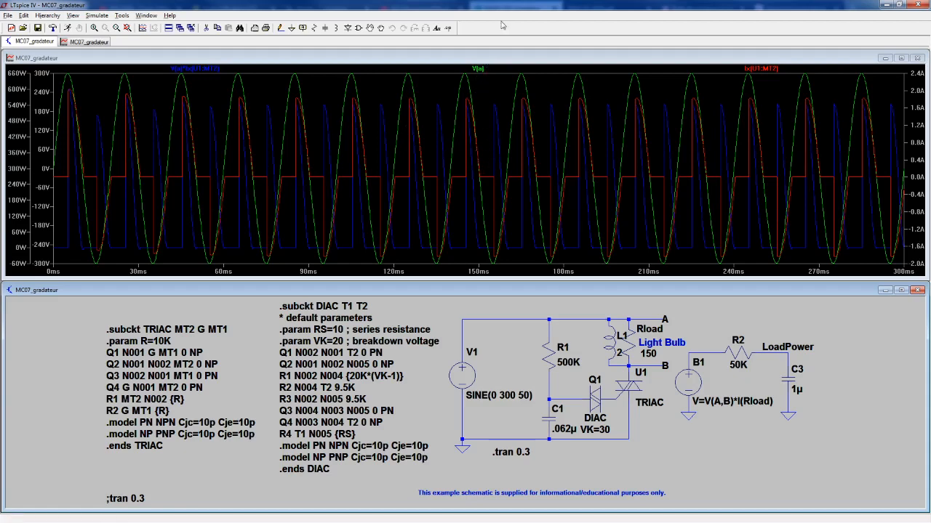
- Calculate the average and RMS values of the V(a) trace over the full simulation interval
left_click(497, 60)
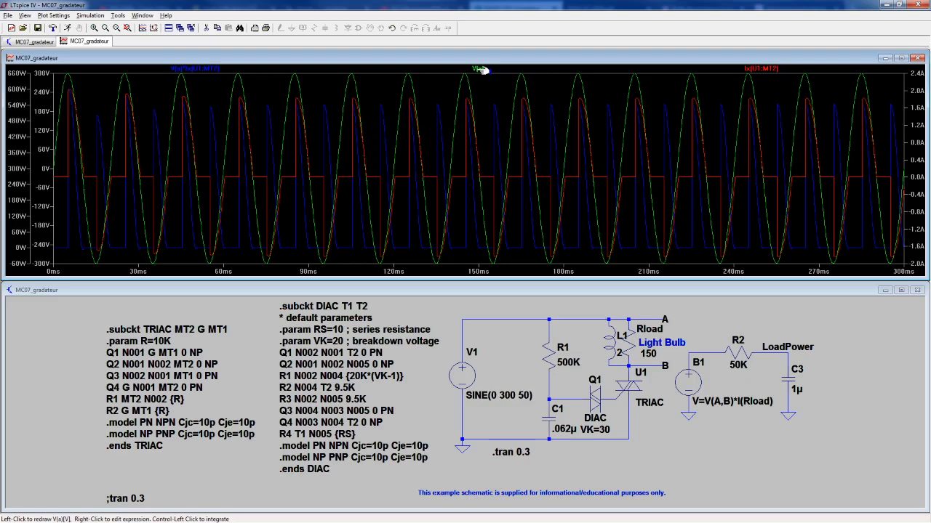
left_click(480, 70, "ctrl")
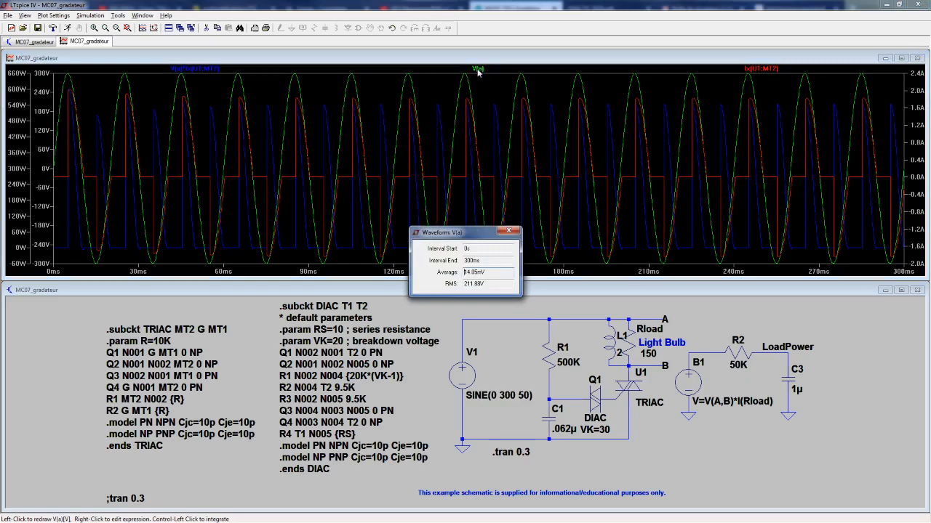
left_click(465, 263)
double_click(465, 272)
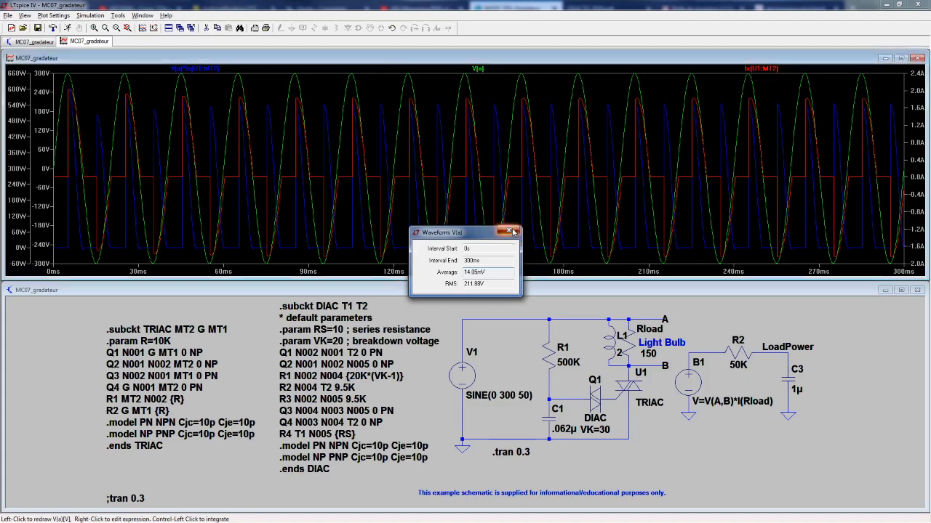
- Calculate the average and RMS values of the Ix(U1:MT2) current trace over the full simulation interval
left_click(510, 231)
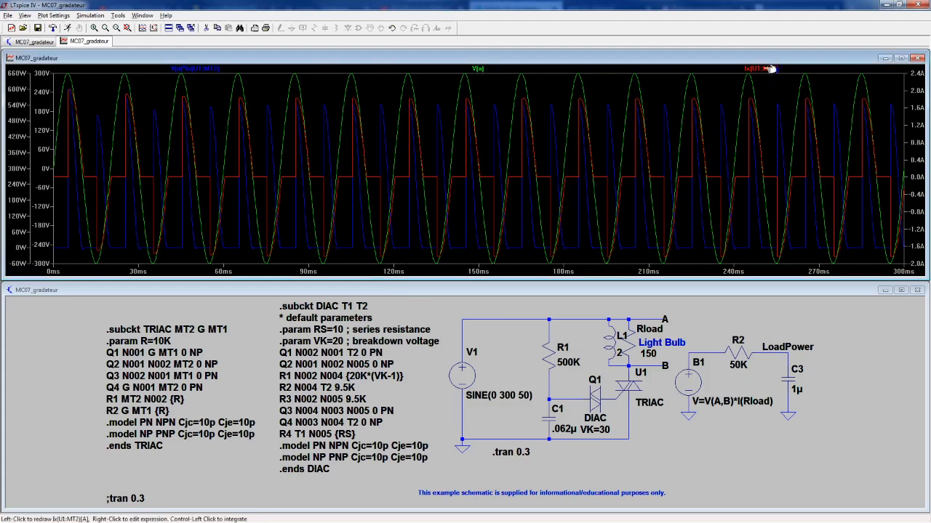
left_click(769, 68, "ctrl")
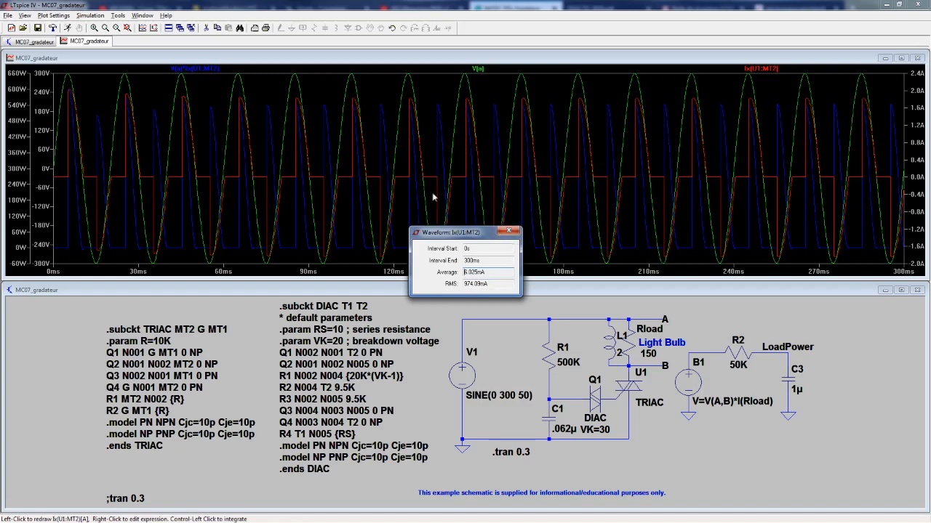
left_click(508, 232)
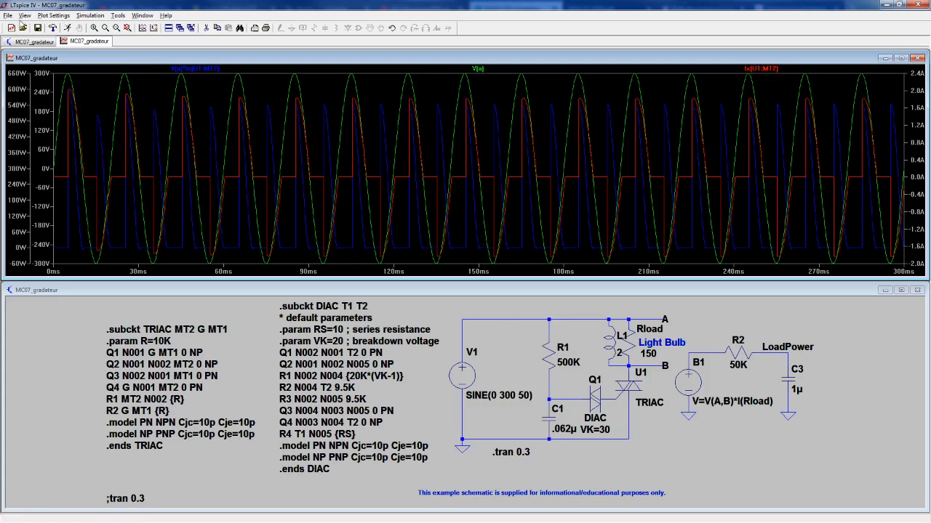
- Set the start of the plot's horizontal time axis to 100 ms
left_click(53, 16)
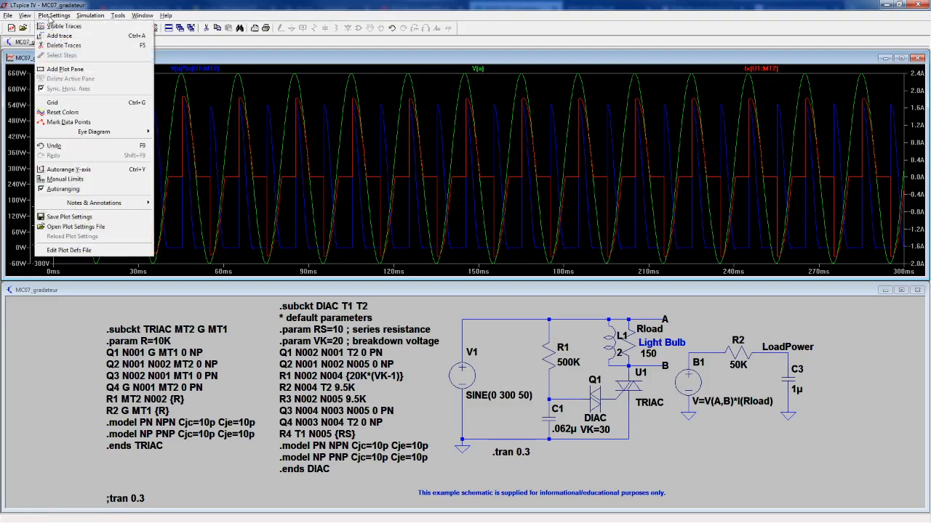
left_click(80, 180)
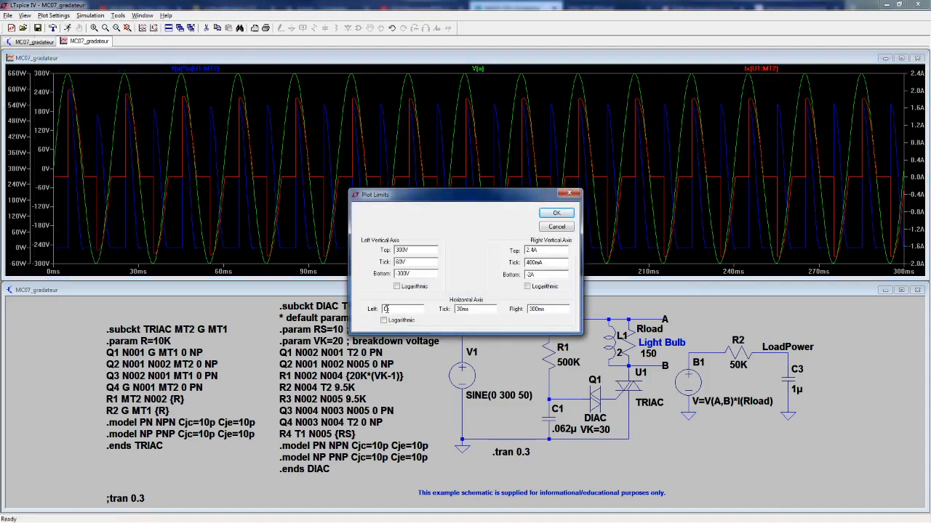
left_click_drag(386, 309, 380, 312)
type("100ms")
key("Return")
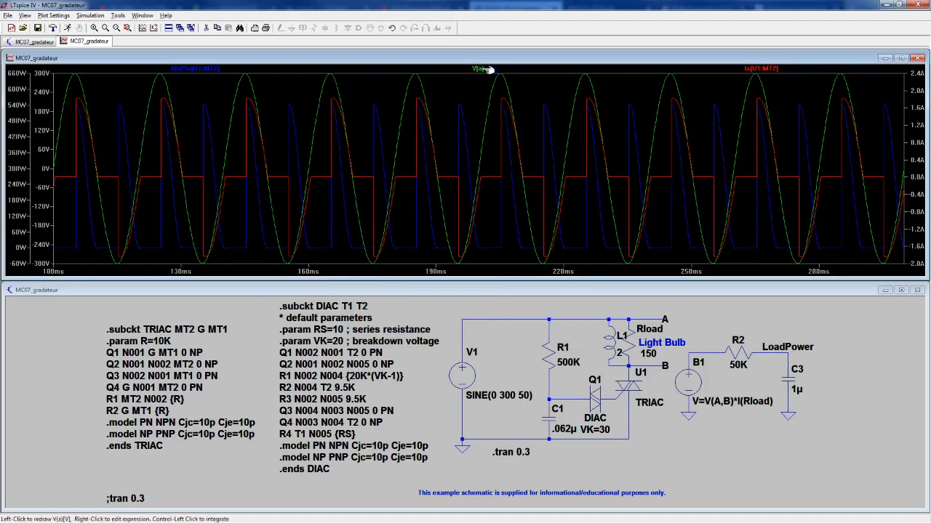
- Calculate the average and RMS values of the Ix(U1:MT2) trace over the 100 ms to 300 ms interval
left_click(769, 70, "ctrl")
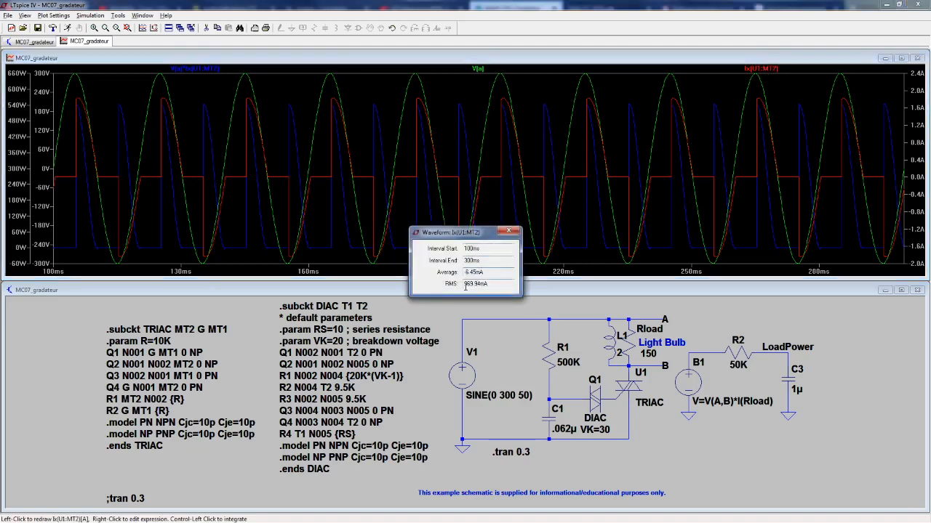
left_click_drag(492, 282, 461, 288)
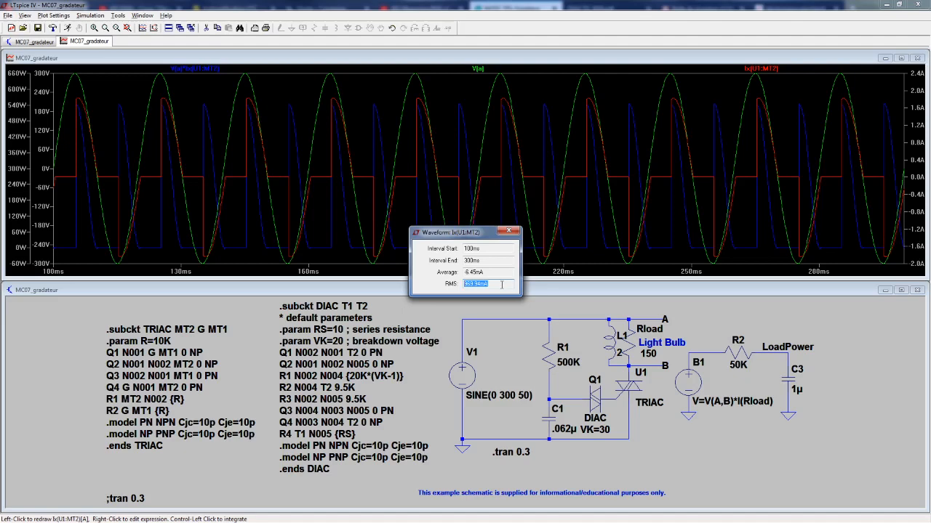
left_click(511, 232)
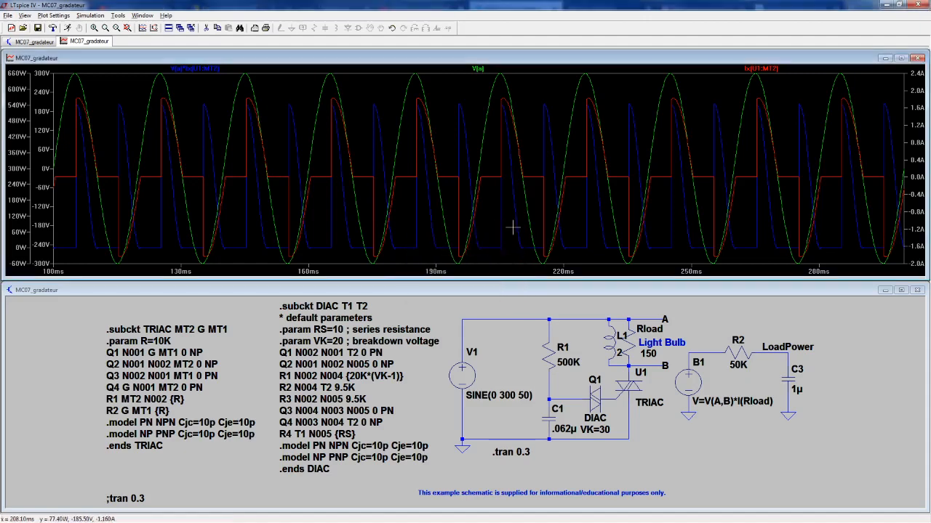
- Calculate the average and integral of the V(a)*Ix(U1:MT2) power trace over the 100 ms to 300 ms interval
left_click(206, 70, "ctrl")
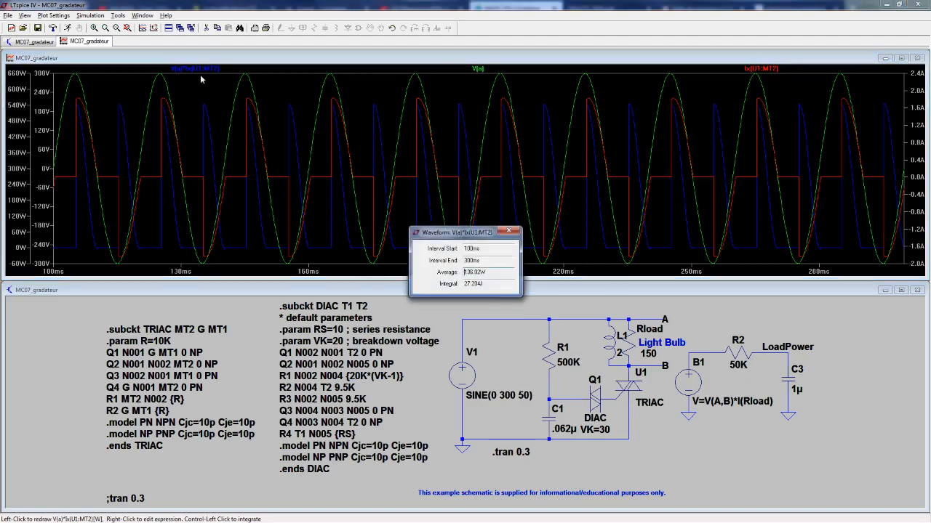
left_click_drag(467, 227, 361, 122)
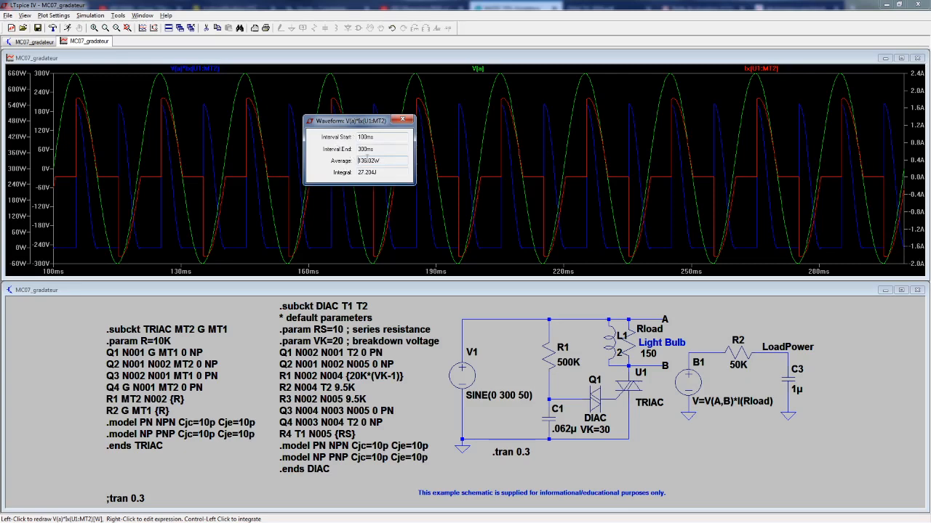
left_click_drag(379, 172, 357, 172)
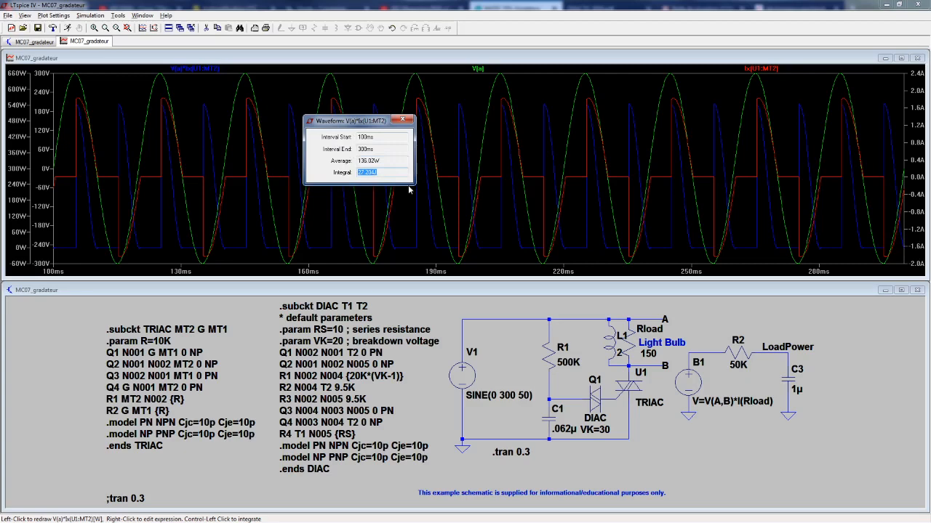
left_click(389, 171)
double_click(384, 160)
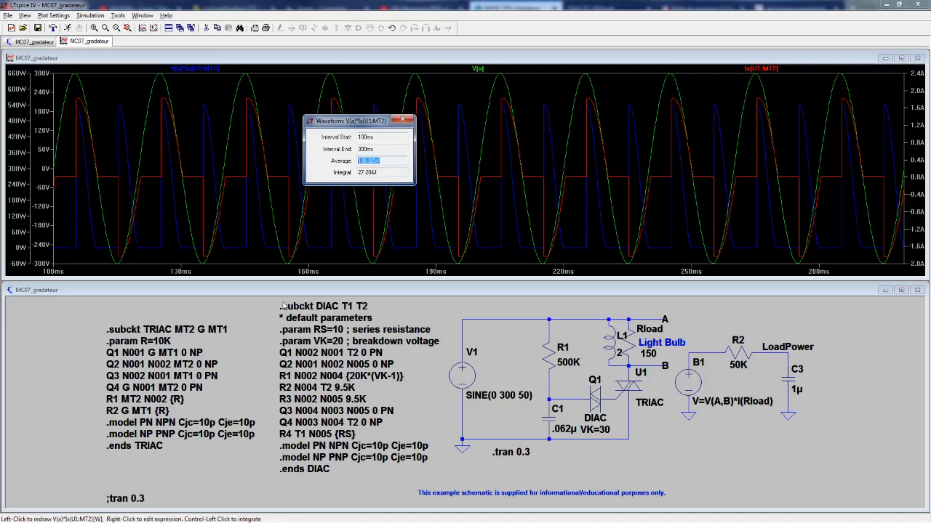
left_click(379, 173)
left_click_drag(399, 160, 360, 167)
left_click(404, 120)
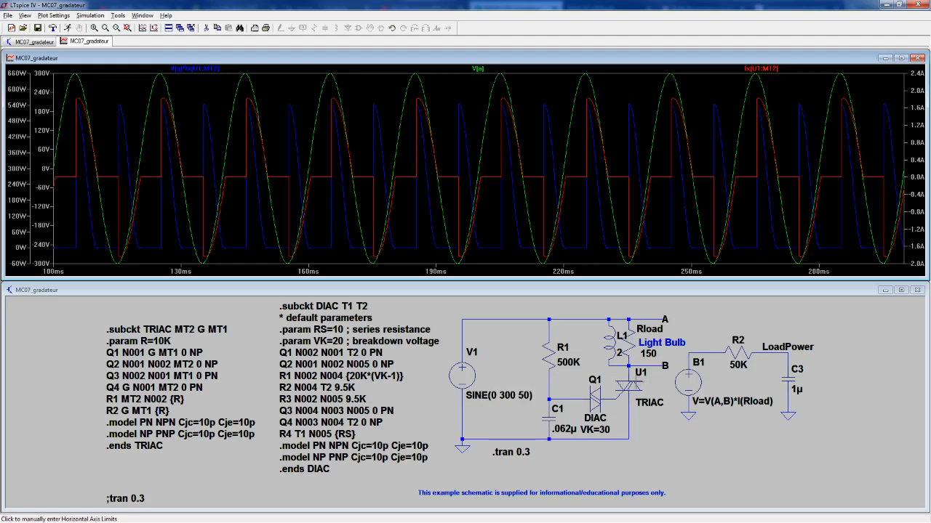
- Add the node B voltage to the plot and magnify it around 0 V from about 114 ms to 132 ms
left_click(664, 365)
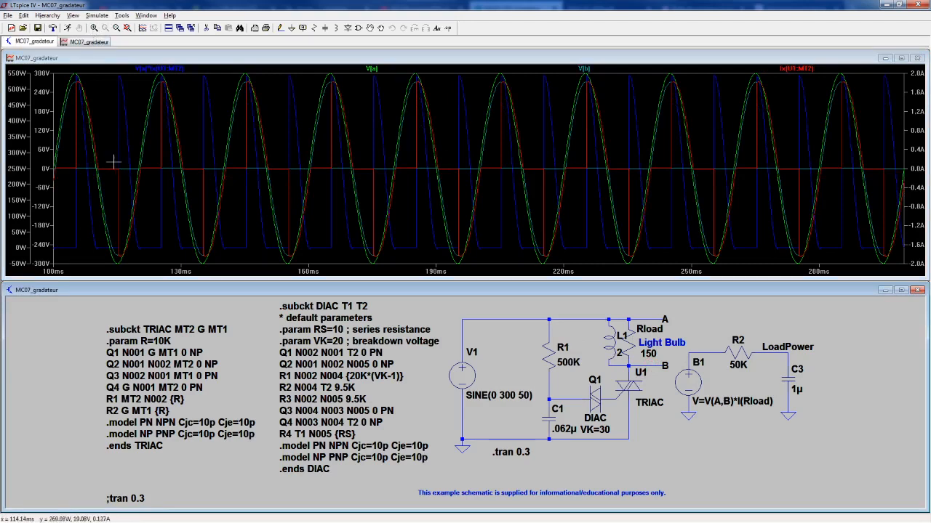
left_click_drag(112, 165, 189, 173)
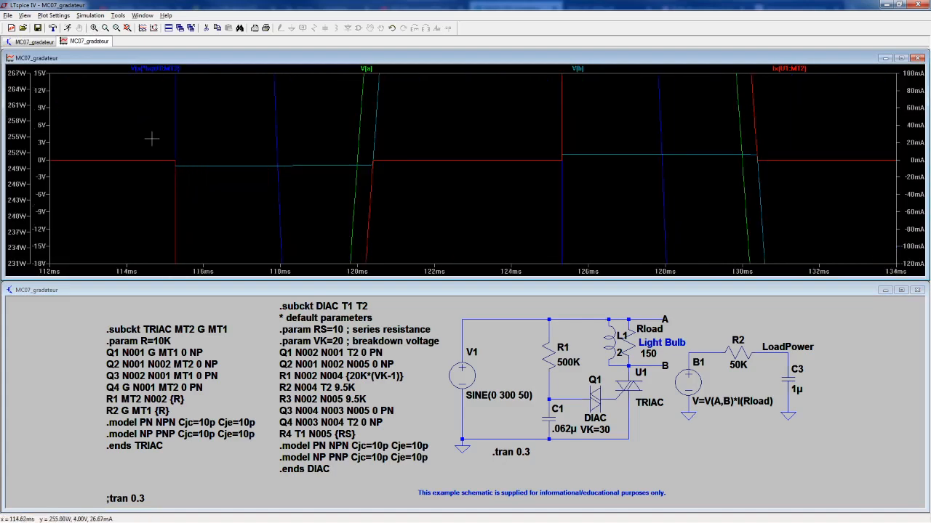
left_click_drag(155, 141, 789, 186)
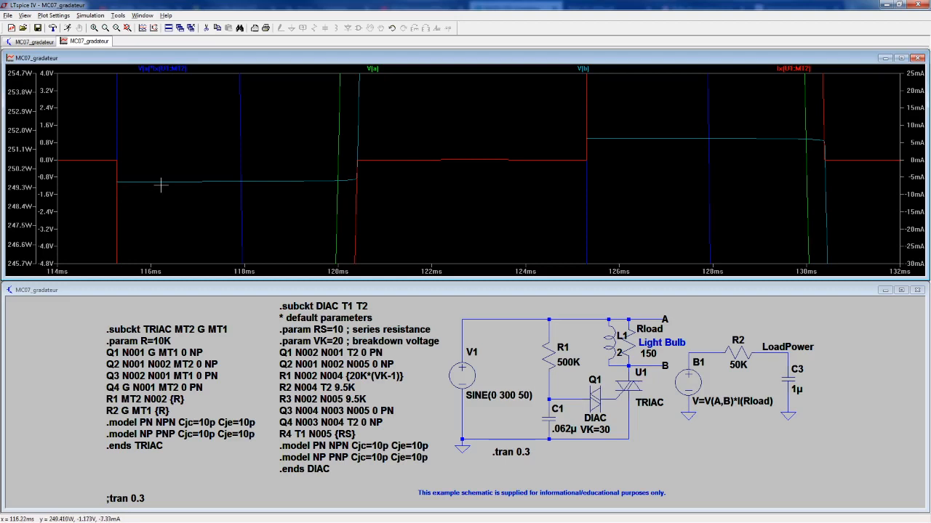